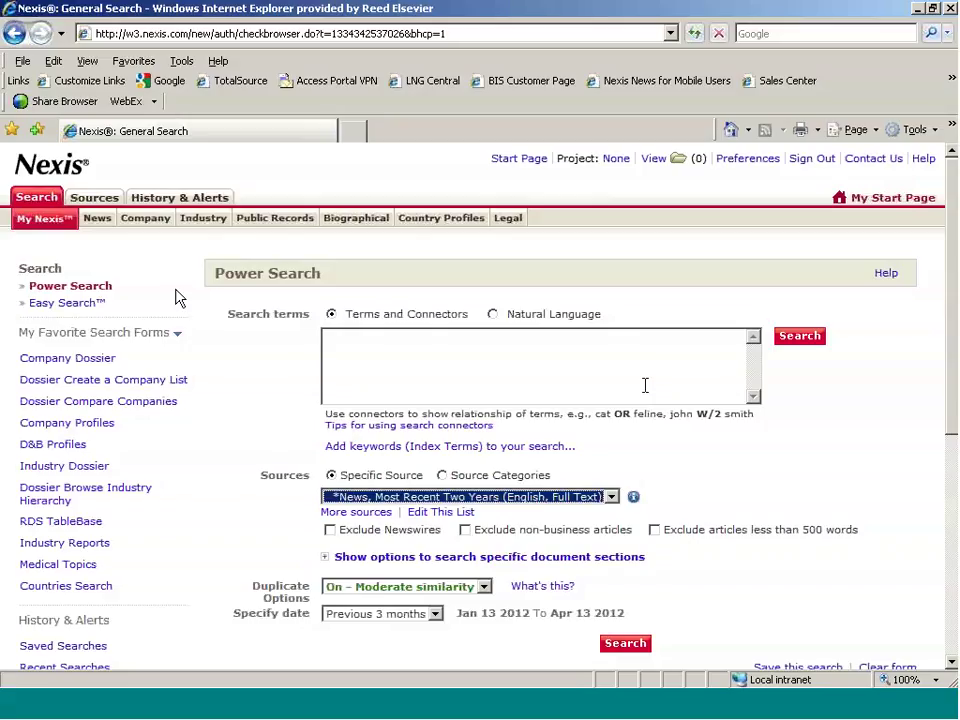
Step: Open the source directory's Find Sources form, limit the publication type to News and expand its subtypes
{"action": "left_click", "coordinate": [103, 200]}
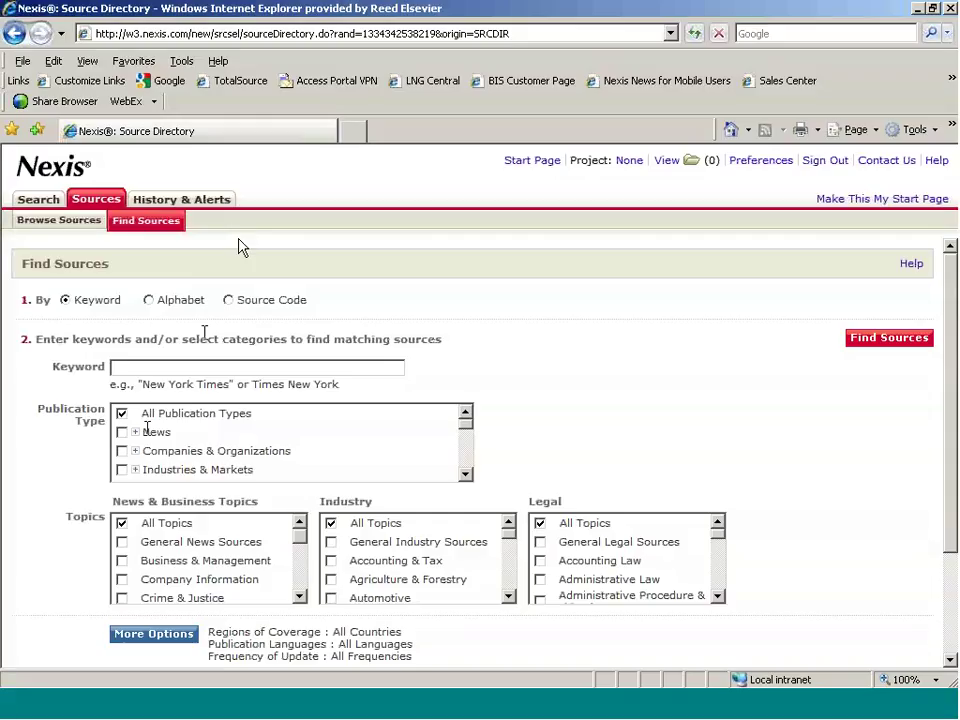
{"action": "left_click", "coordinate": [122, 433]}
{"action": "left_click", "coordinate": [136, 434]}
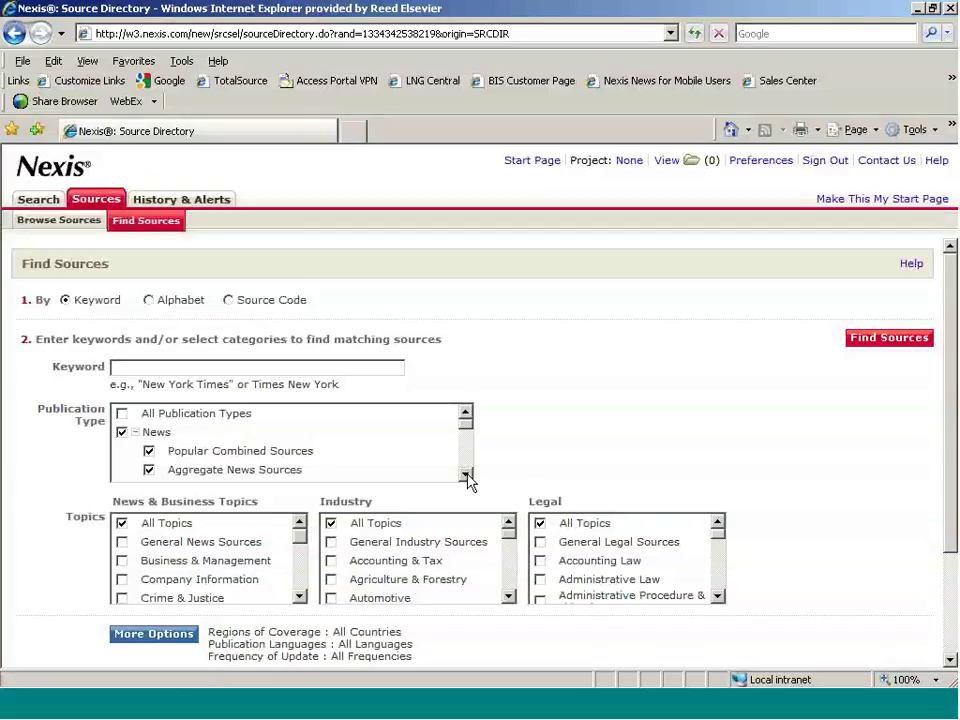
Step: Examine the publication subtypes listed under News, from Popular Combined Sources to Newsletters
{"action": "left_click", "coordinate": [466, 475]}
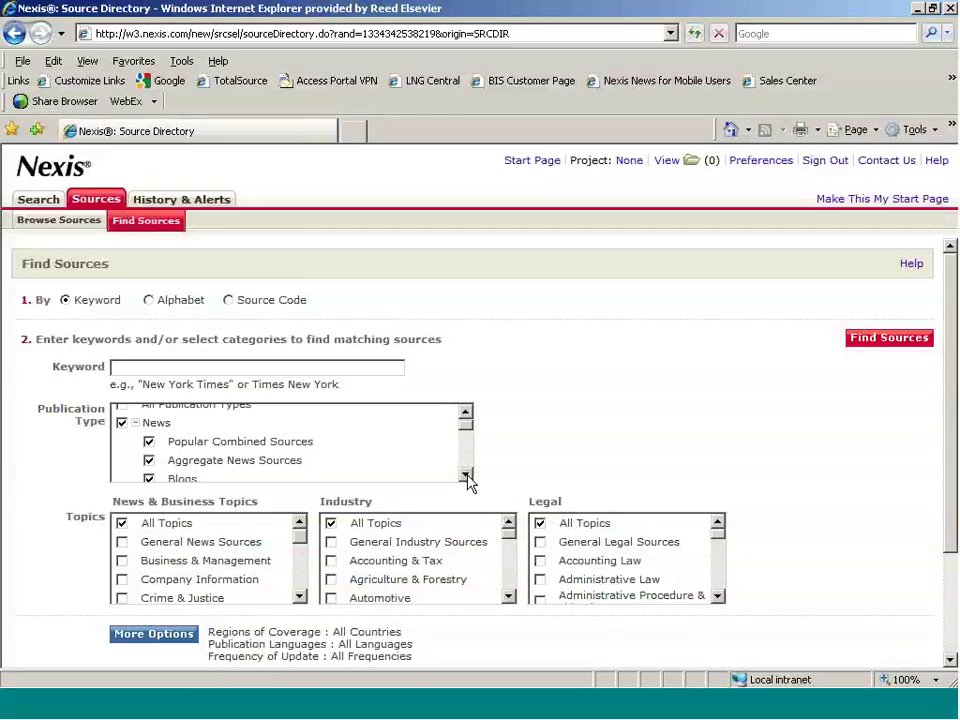
{"action": "left_click", "coordinate": [466, 475]}
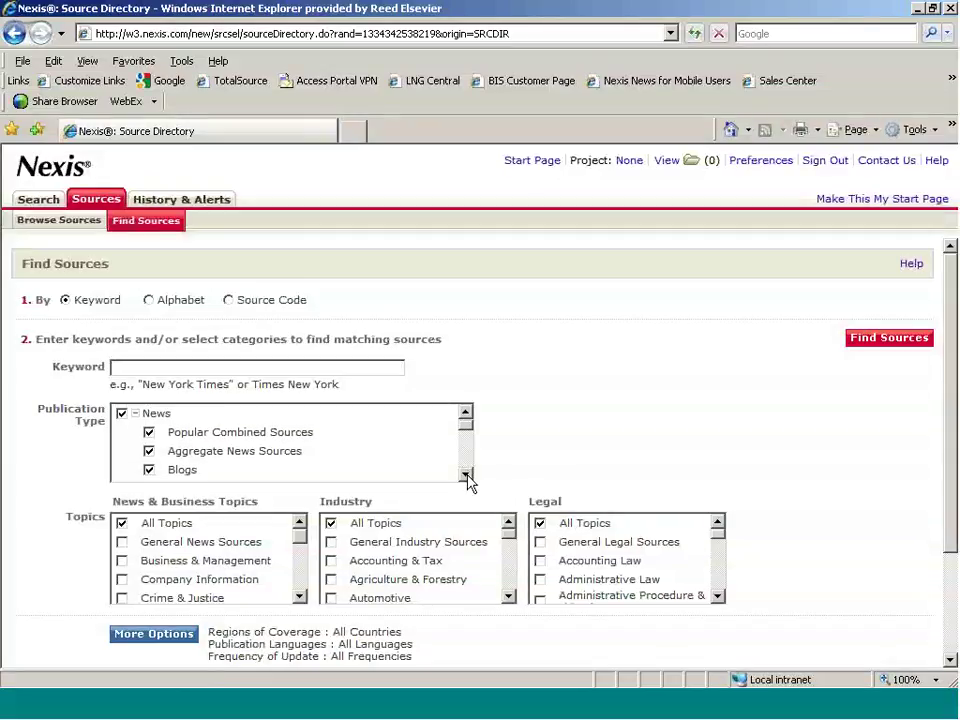
{"action": "left_click", "coordinate": [466, 475]}
{"action": "left_click", "coordinate": [466, 475]}
{"action": "left_click", "coordinate": [466, 475]}
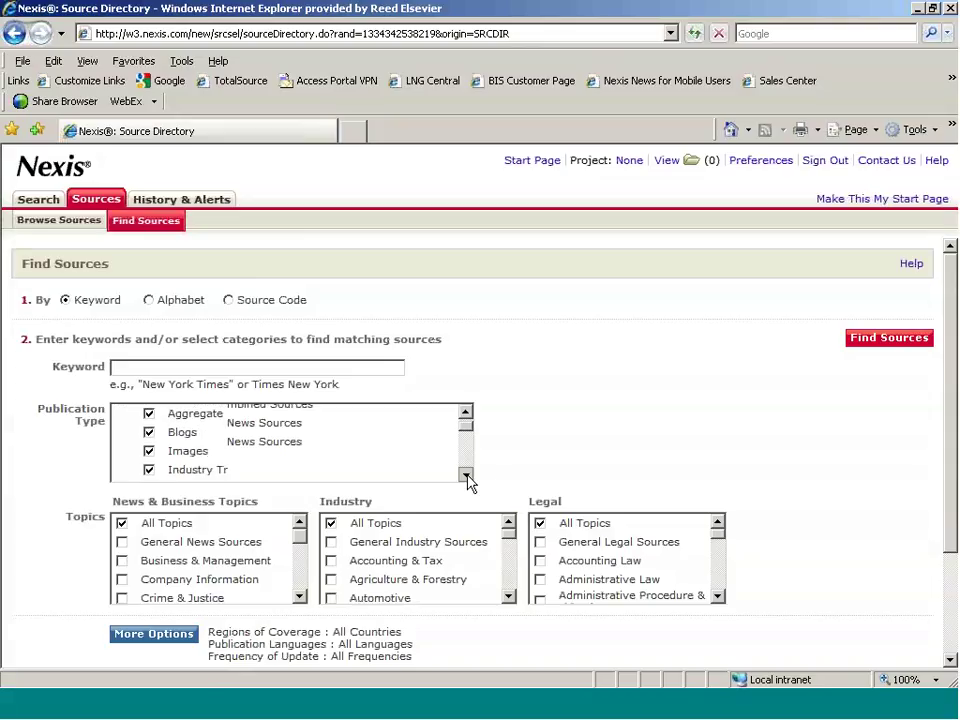
{"action": "left_click", "coordinate": [466, 475]}
{"action": "left_click", "coordinate": [466, 475]}
{"action": "left_click", "coordinate": [466, 475]}
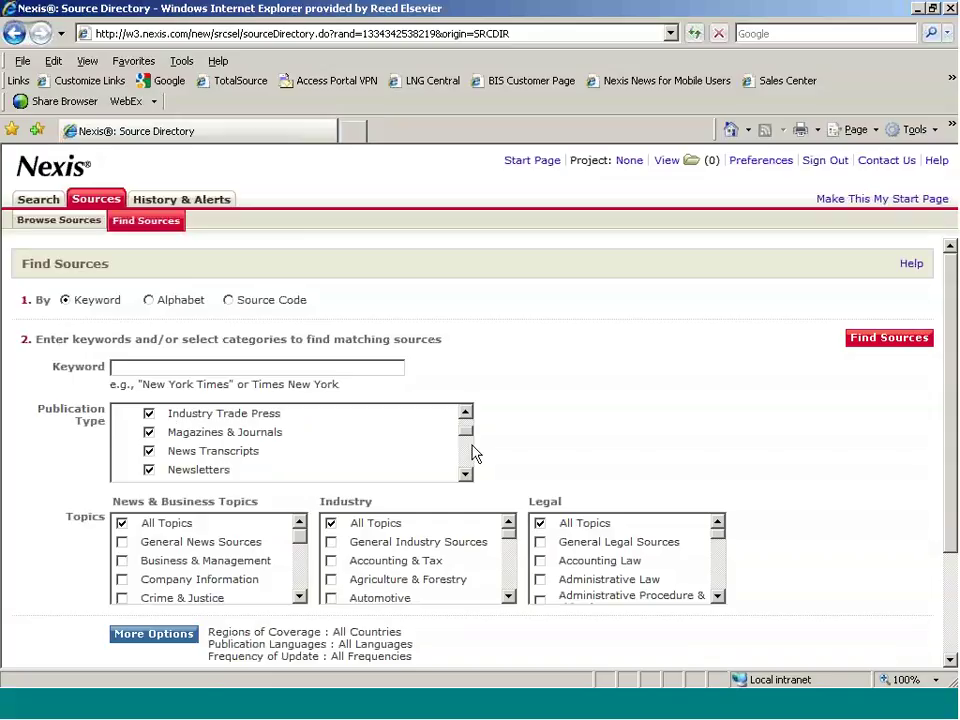
{"action": "left_click_drag", "start_coordinate": [466, 431], "coordinate": [466, 426]}
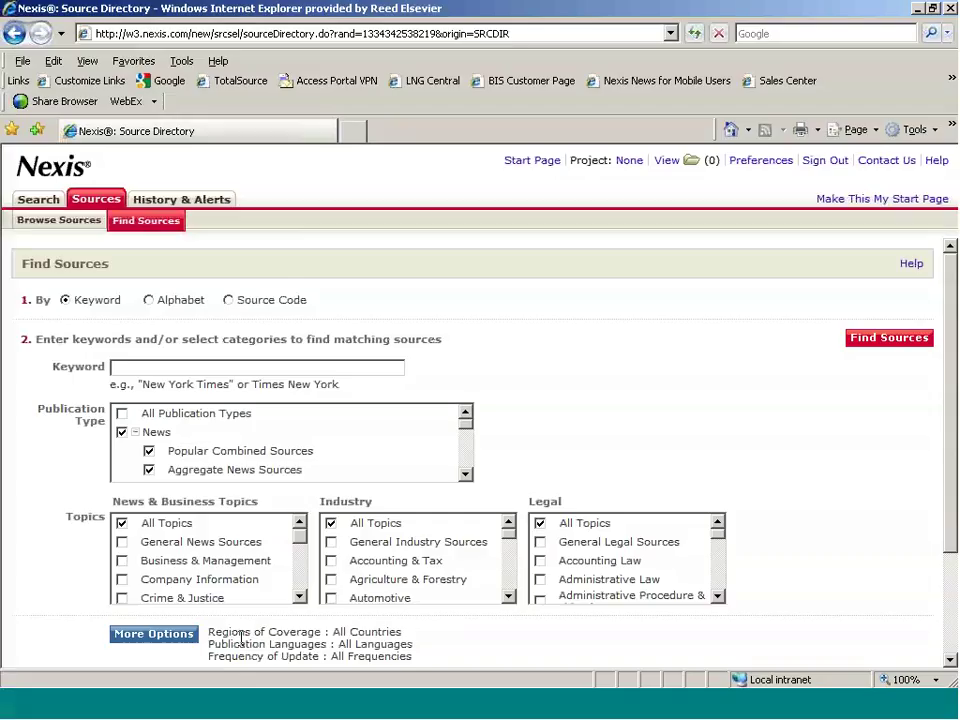
Step: Show the additional source filters, expand United States under Regions of Coverage and deselect All Countries
{"action": "left_click", "coordinate": [155, 634]}
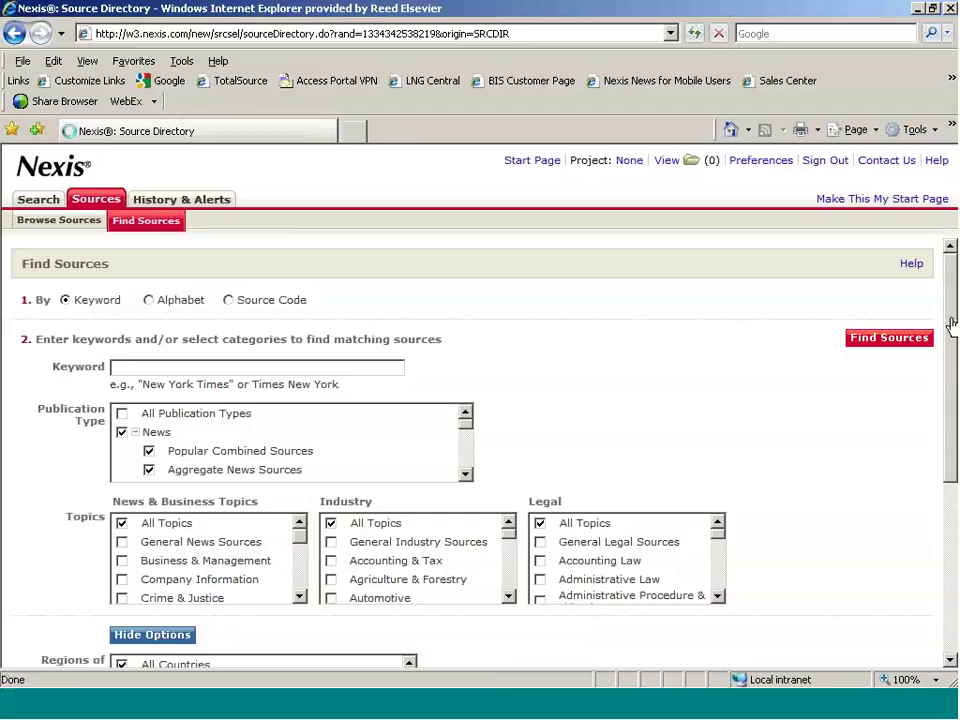
{"action": "left_click_drag", "start_coordinate": [952, 323], "coordinate": [952, 410]}
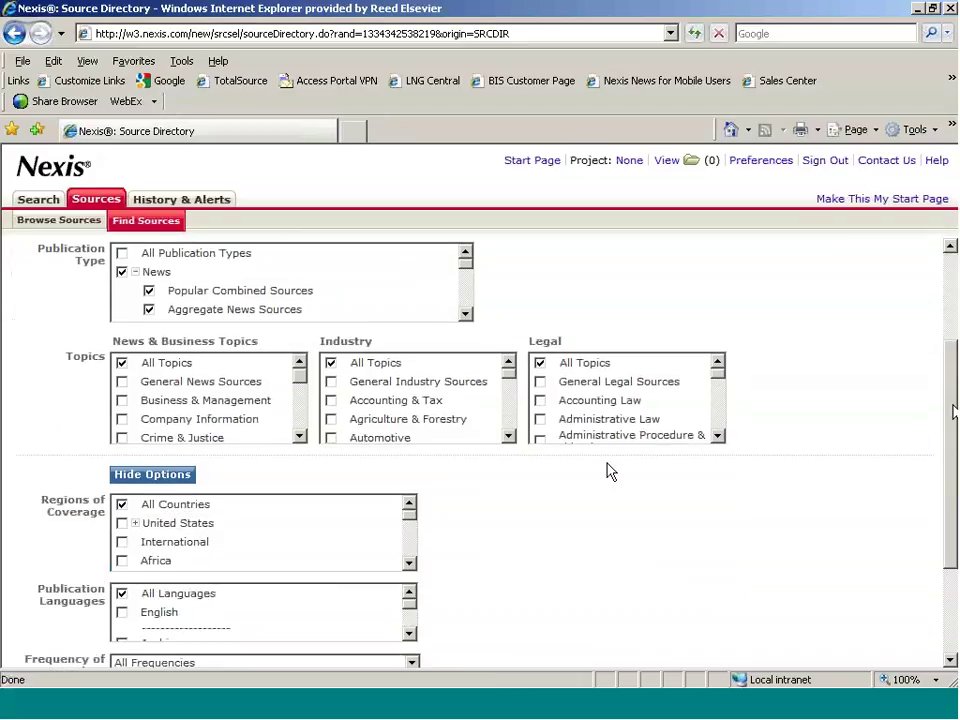
{"action": "left_click", "coordinate": [134, 525]}
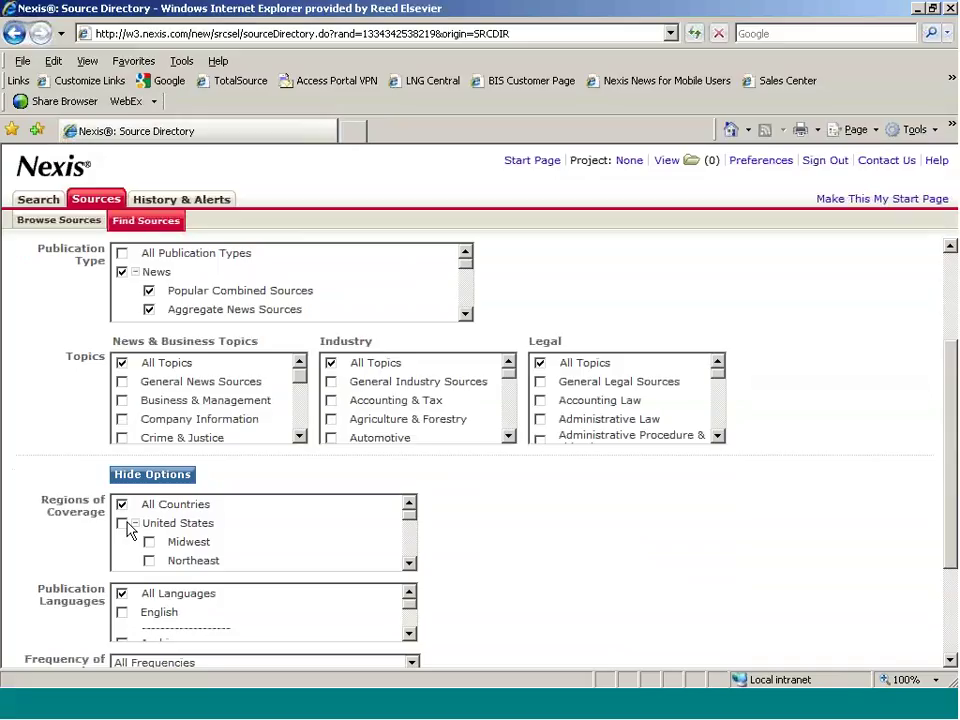
{"action": "left_click", "coordinate": [121, 505]}
Step: Select Florida as the region of coverage and find the matching sources
{"action": "left_click", "coordinate": [410, 563]}
{"action": "left_click", "coordinate": [410, 563]}
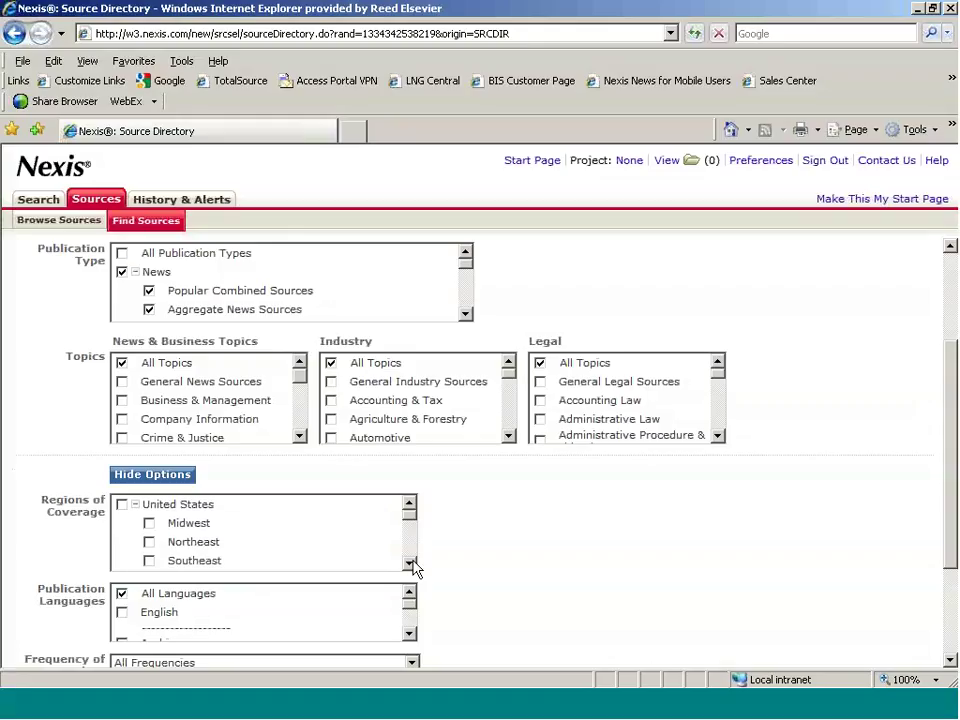
{"action": "left_click", "coordinate": [410, 563]}
{"action": "left_click", "coordinate": [410, 563]}
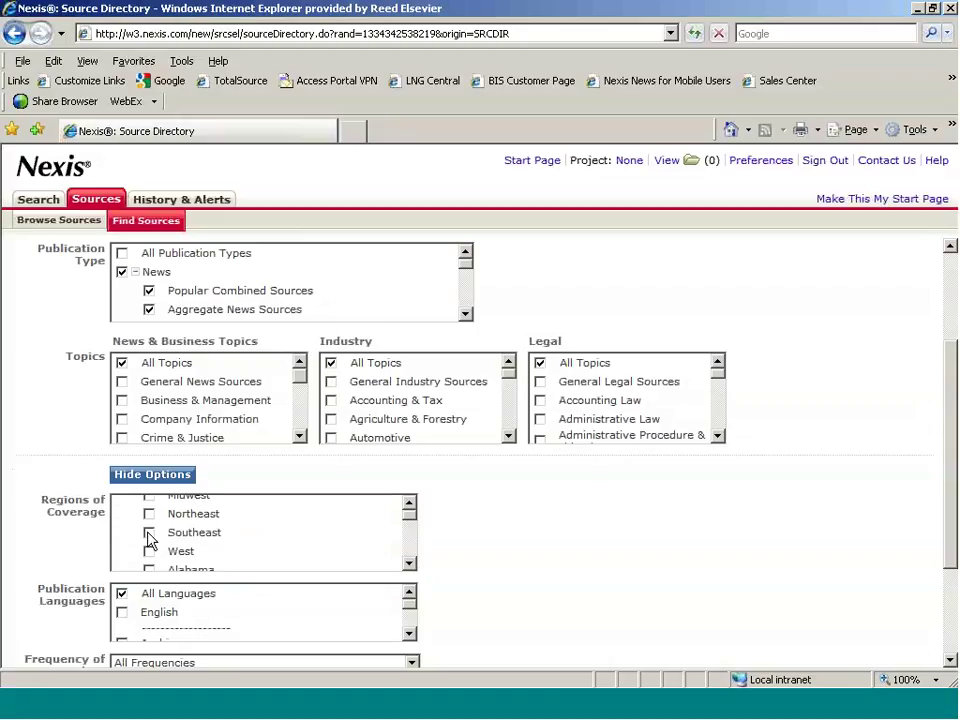
{"action": "left_click", "coordinate": [409, 564]}
{"action": "left_click", "coordinate": [409, 564]}
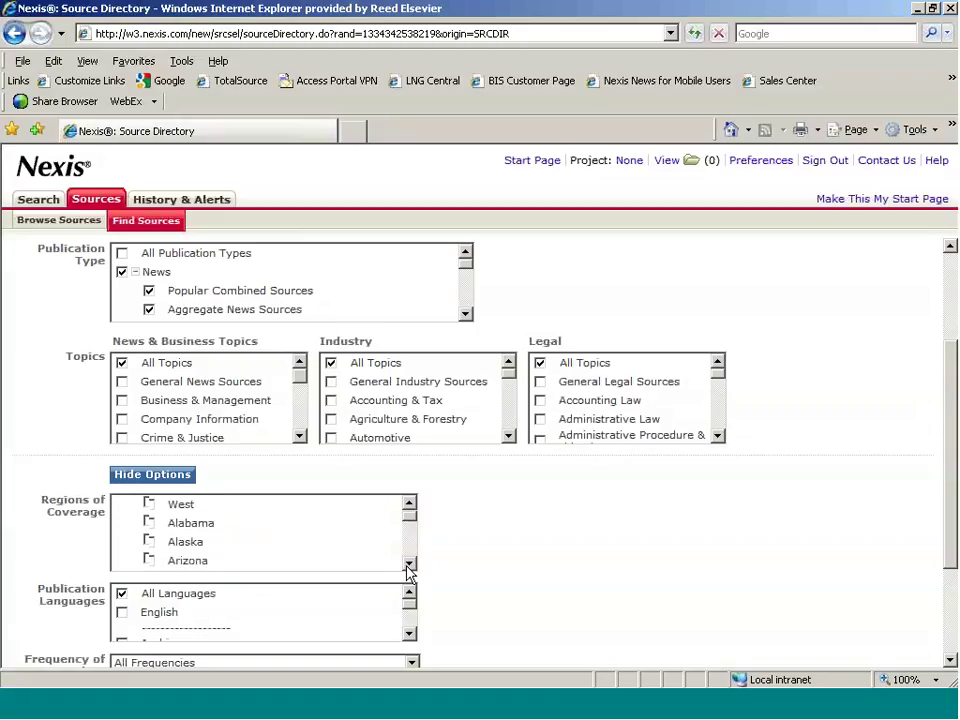
{"action": "left_click", "coordinate": [409, 564]}
{"action": "left_click", "coordinate": [409, 564]}
{"action": "left_click", "coordinate": [409, 564]}
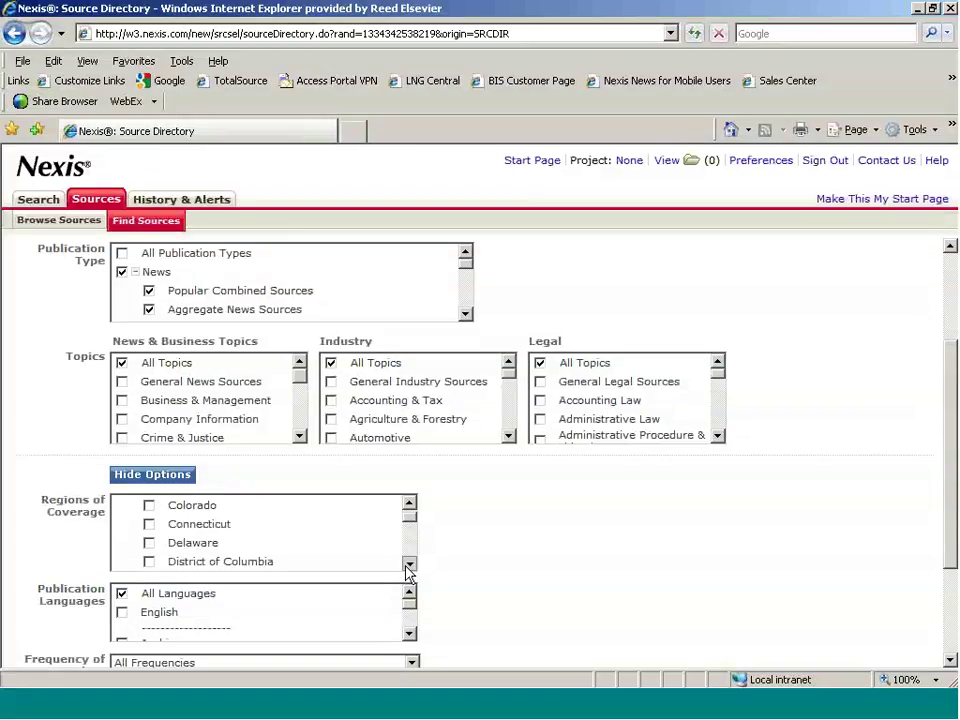
{"action": "left_click", "coordinate": [409, 564]}
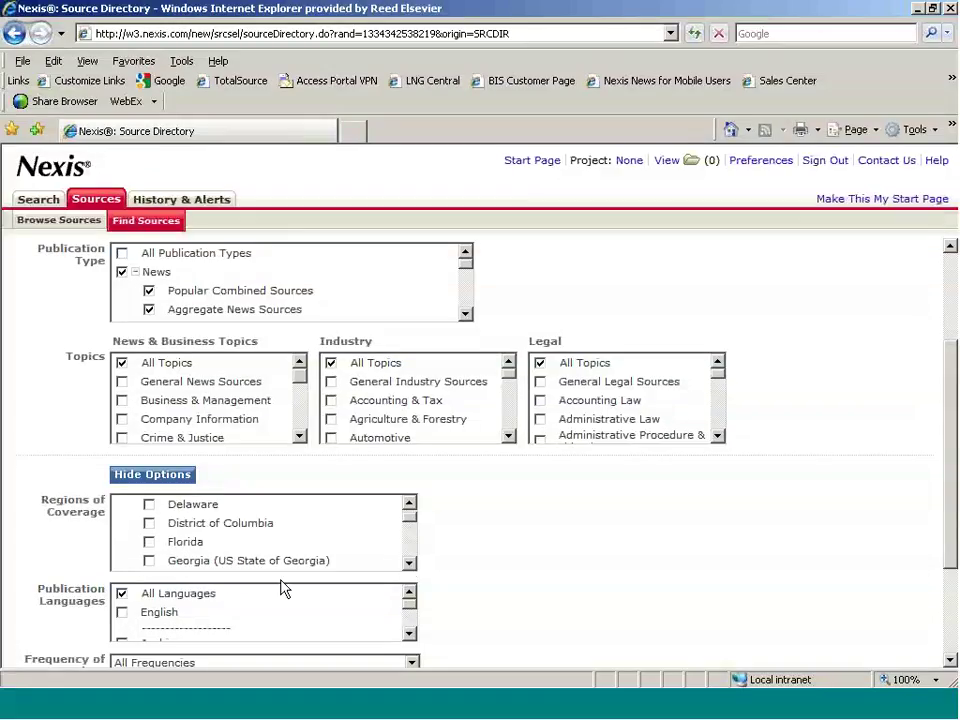
{"action": "left_click", "coordinate": [148, 542]}
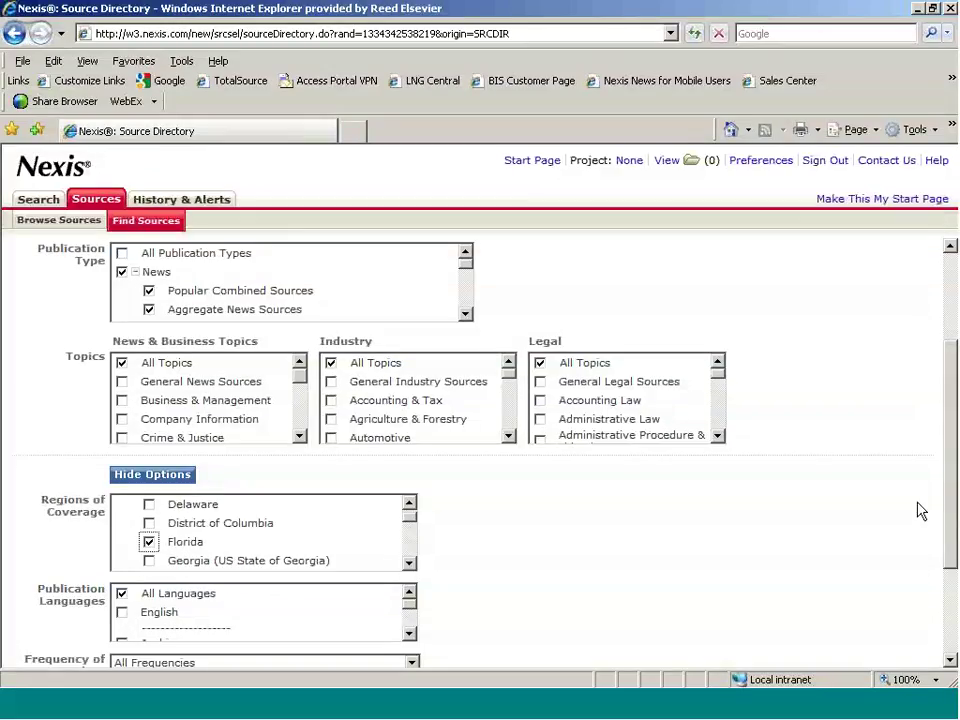
{"action": "left_click_drag", "start_coordinate": [949, 503], "coordinate": [945, 579]}
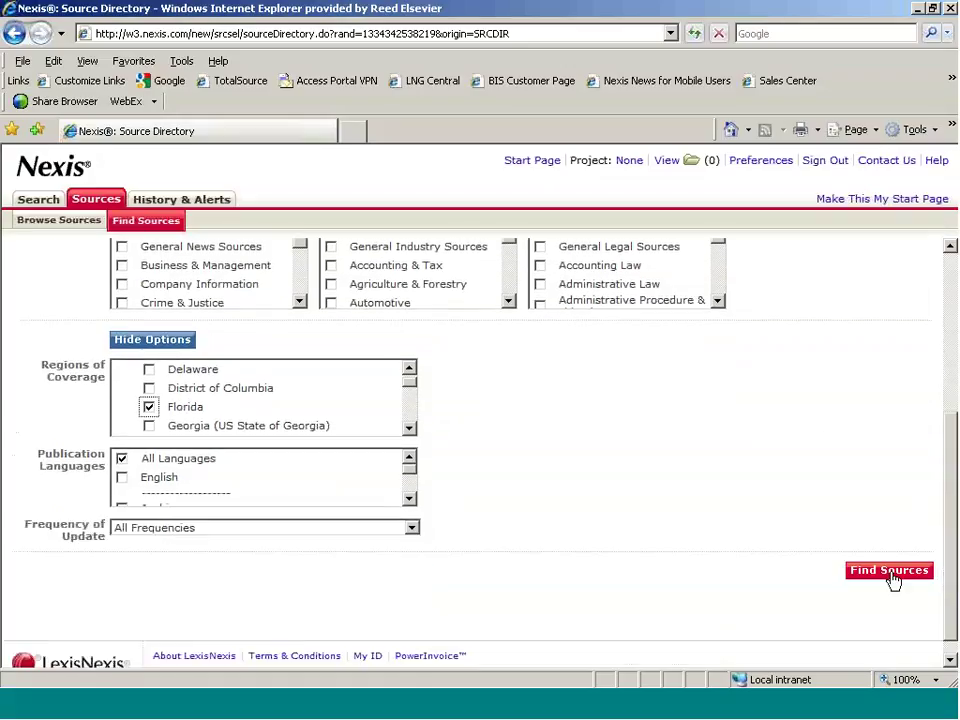
{"action": "left_click", "coordinate": [893, 578]}
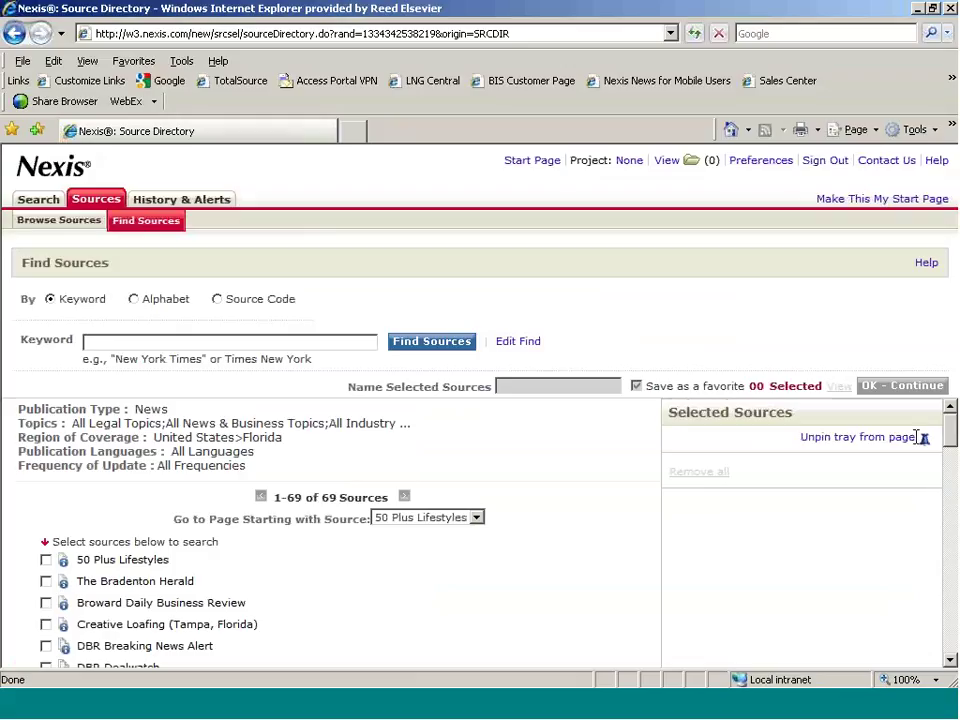
Step: Review the source information for The Bradenton Herald from beginning to end and close it
{"action": "scroll", "coordinate": [952, 437], "scroll_direction": "down", "scroll_amount": 1}
{"action": "left_click_drag", "start_coordinate": [952, 437], "coordinate": [952, 453]}
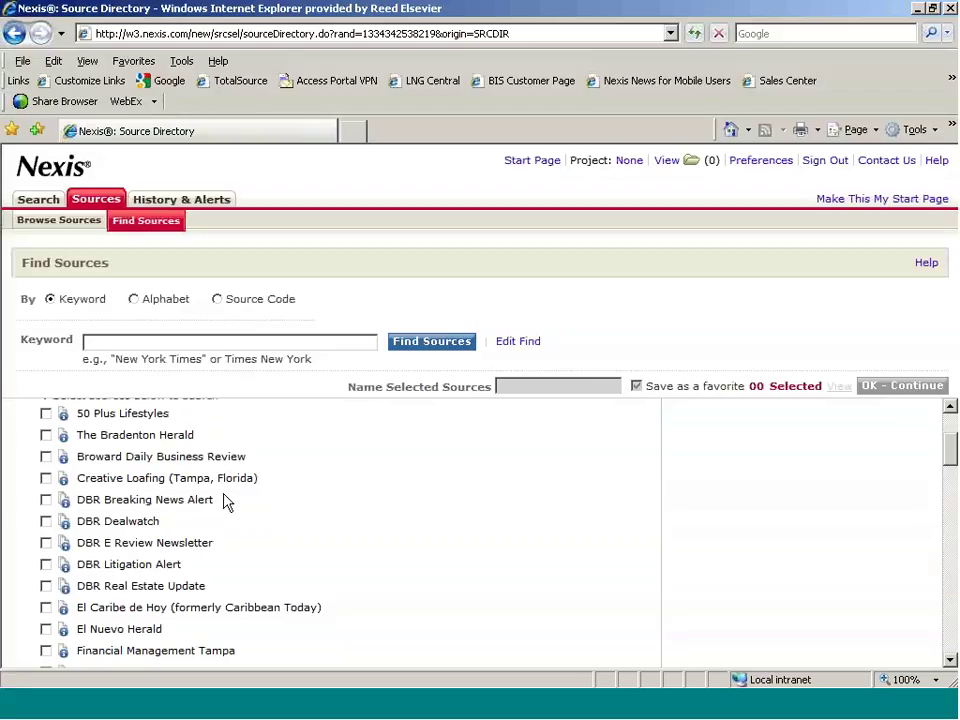
{"action": "left_click", "coordinate": [63, 440]}
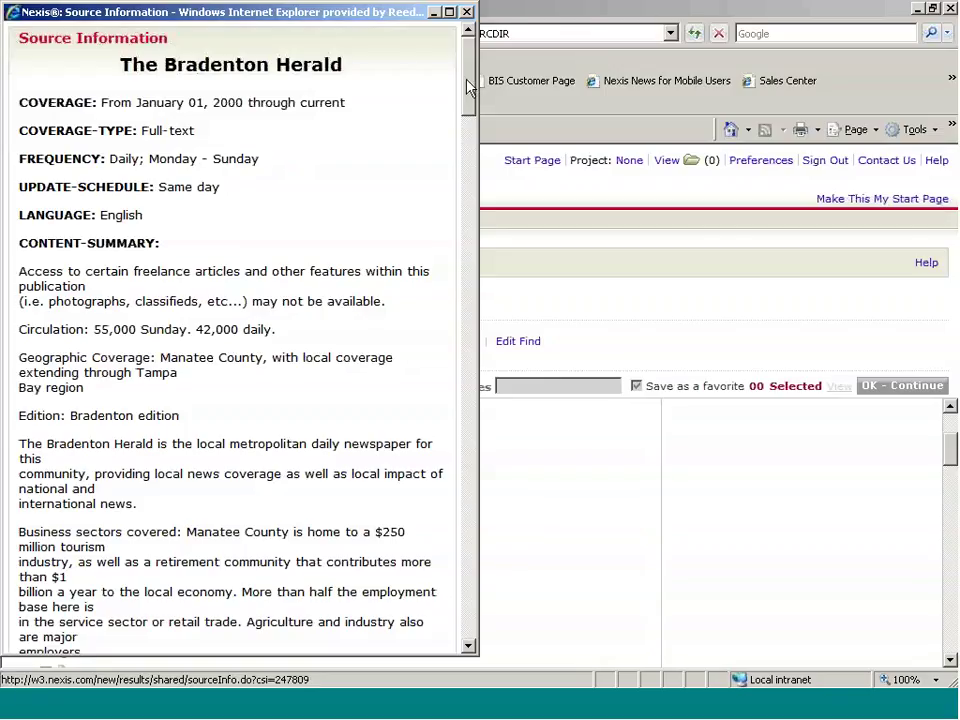
{"action": "left_click_drag", "start_coordinate": [470, 87], "coordinate": [477, 230]}
{"action": "left_click_drag", "start_coordinate": [476, 236], "coordinate": [408, 553]}
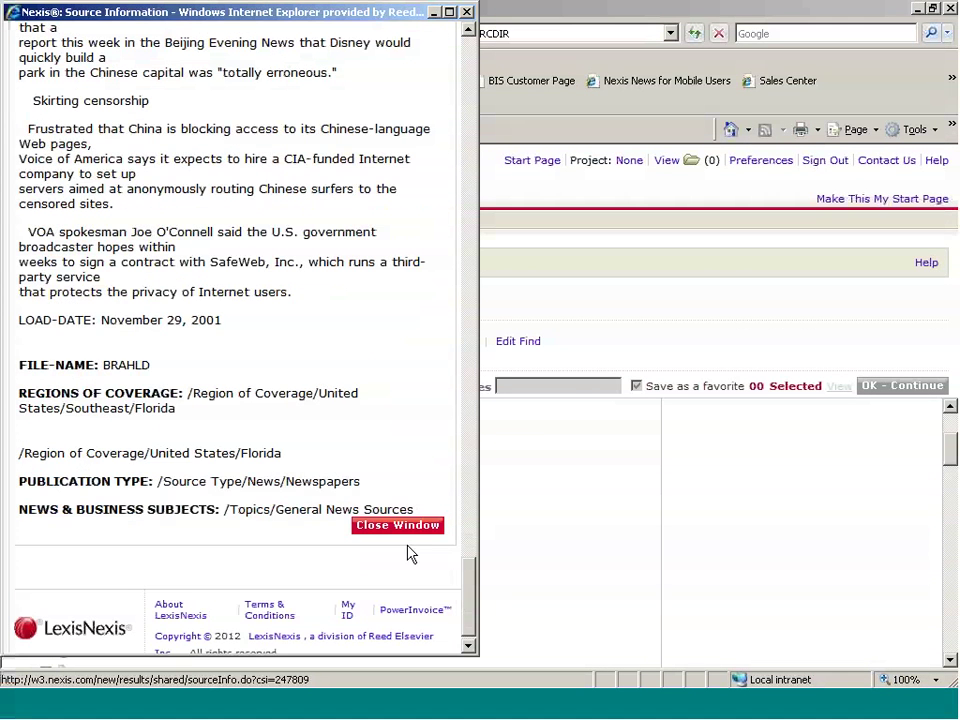
{"action": "left_click", "coordinate": [400, 530]}
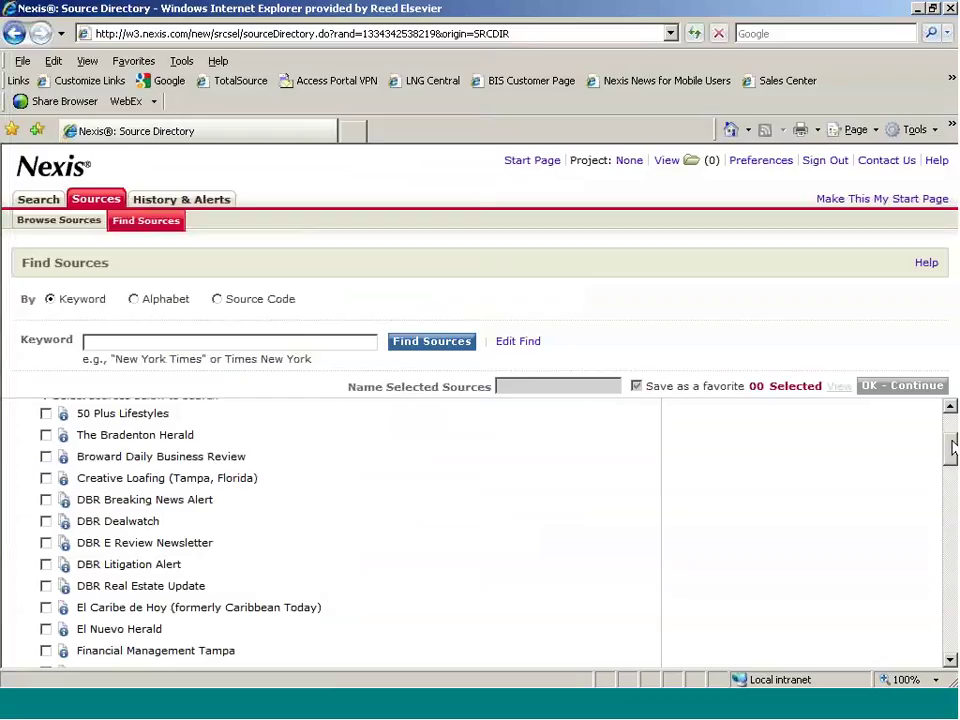
Step: Select Florida News Publications, Florida News Sources and Florida Newswire in the source results
{"action": "left_click_drag", "start_coordinate": [949, 443], "coordinate": [952, 462]}
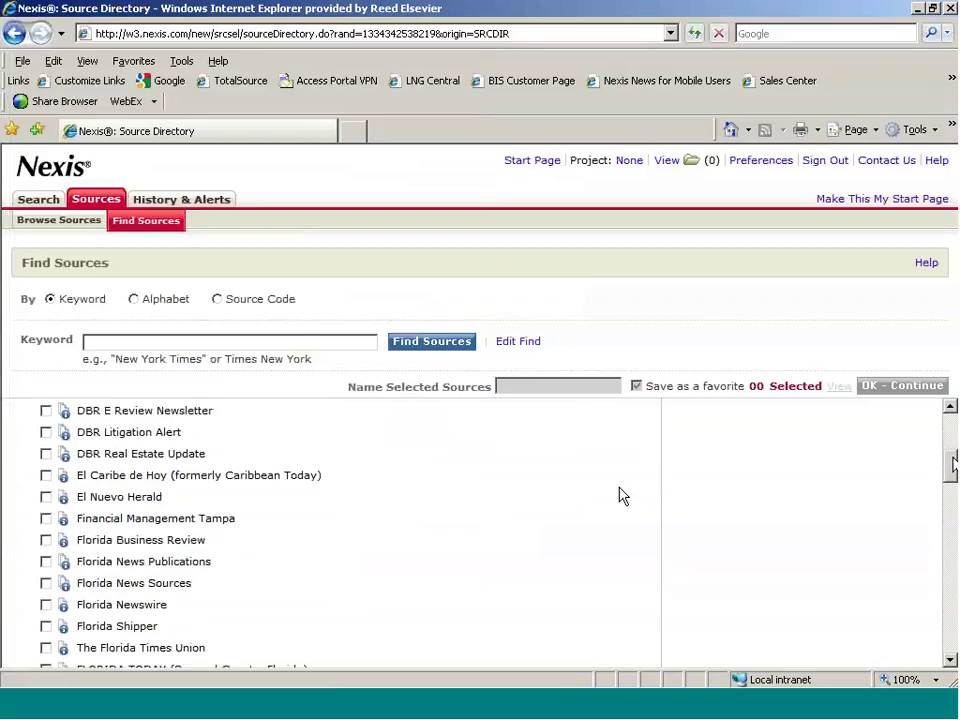
{"action": "left_click", "coordinate": [45, 562]}
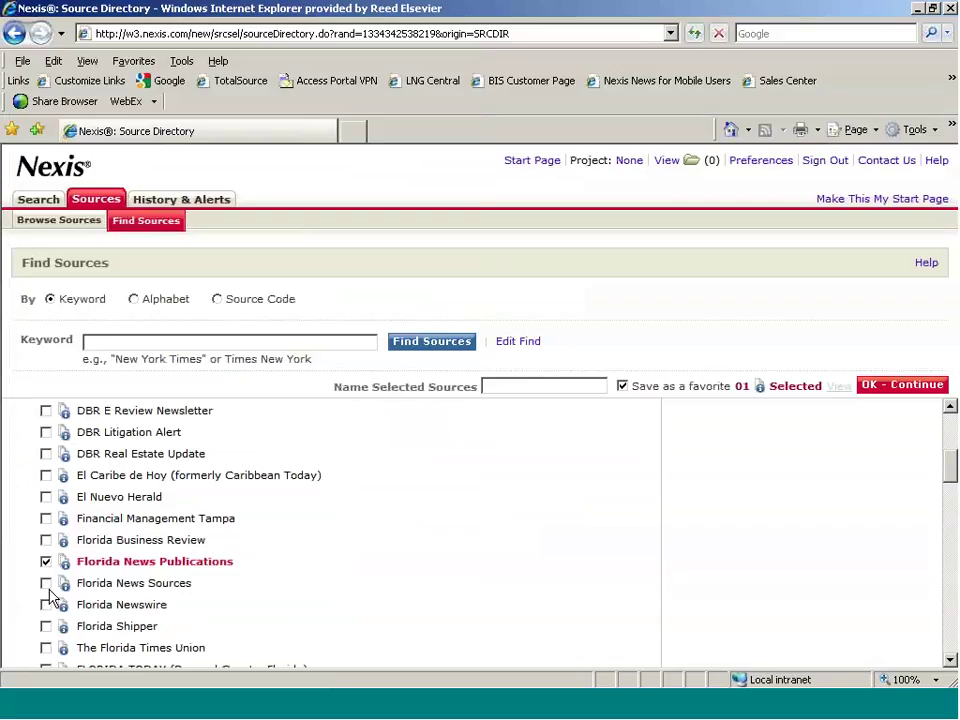
{"action": "left_click", "coordinate": [46, 584]}
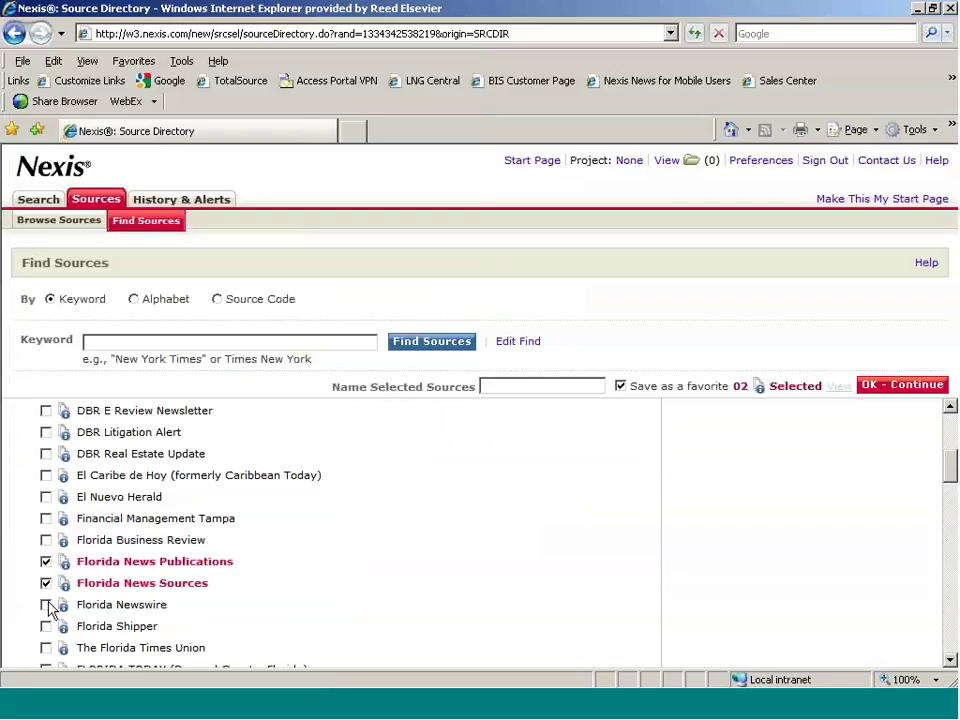
{"action": "left_click", "coordinate": [46, 605]}
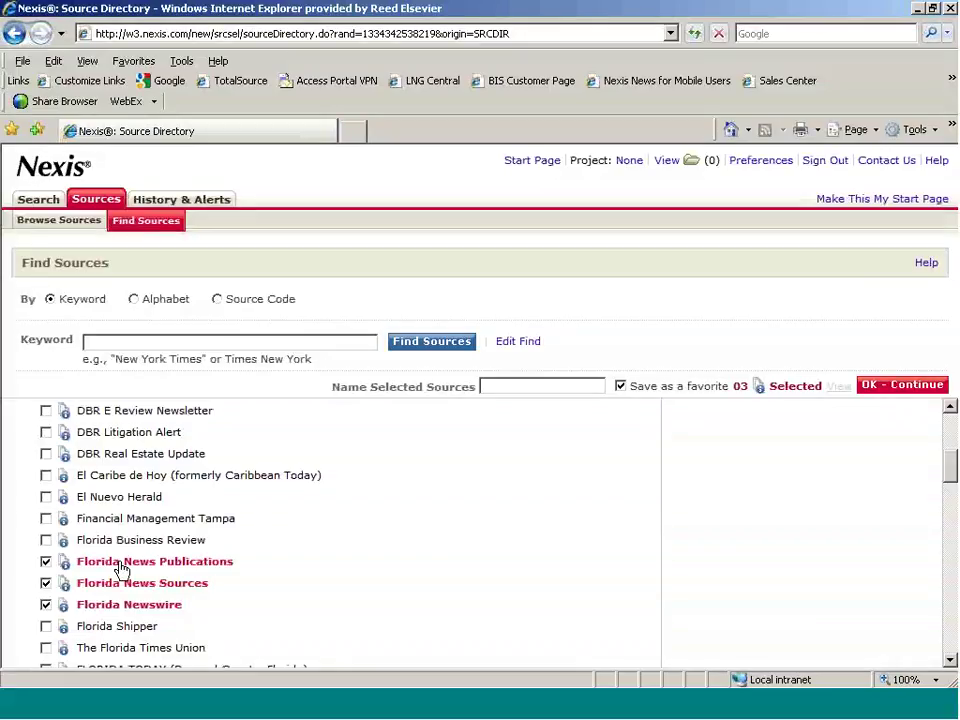
Step: Review the source information for Florida News Publications, including its list of included sources, and close it
{"action": "left_click", "coordinate": [64, 563]}
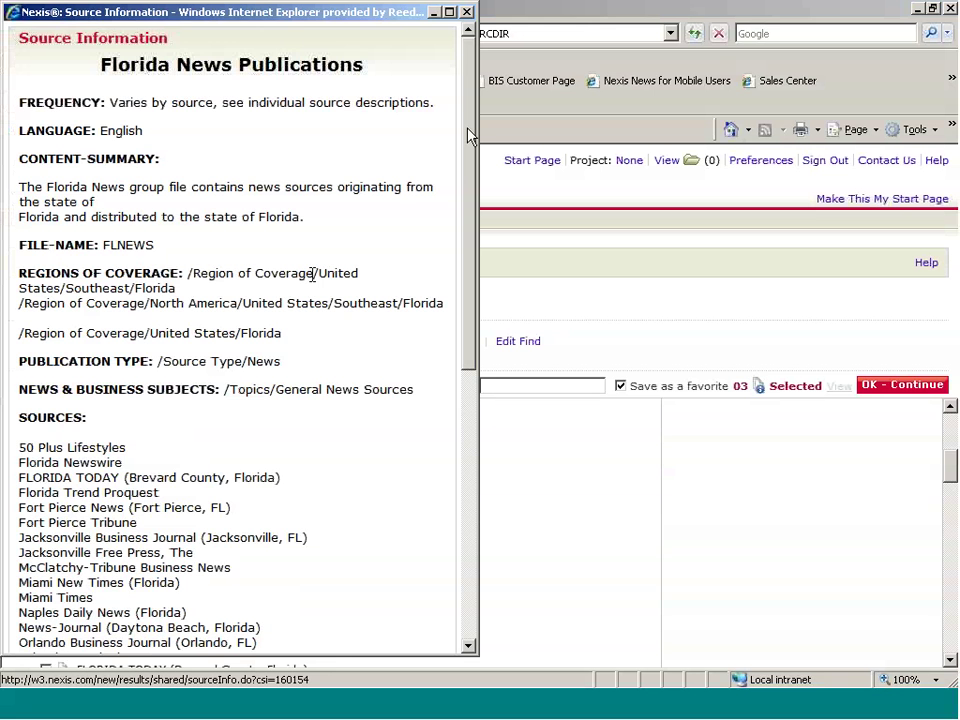
{"action": "left_click_drag", "start_coordinate": [470, 135], "coordinate": [470, 202]}
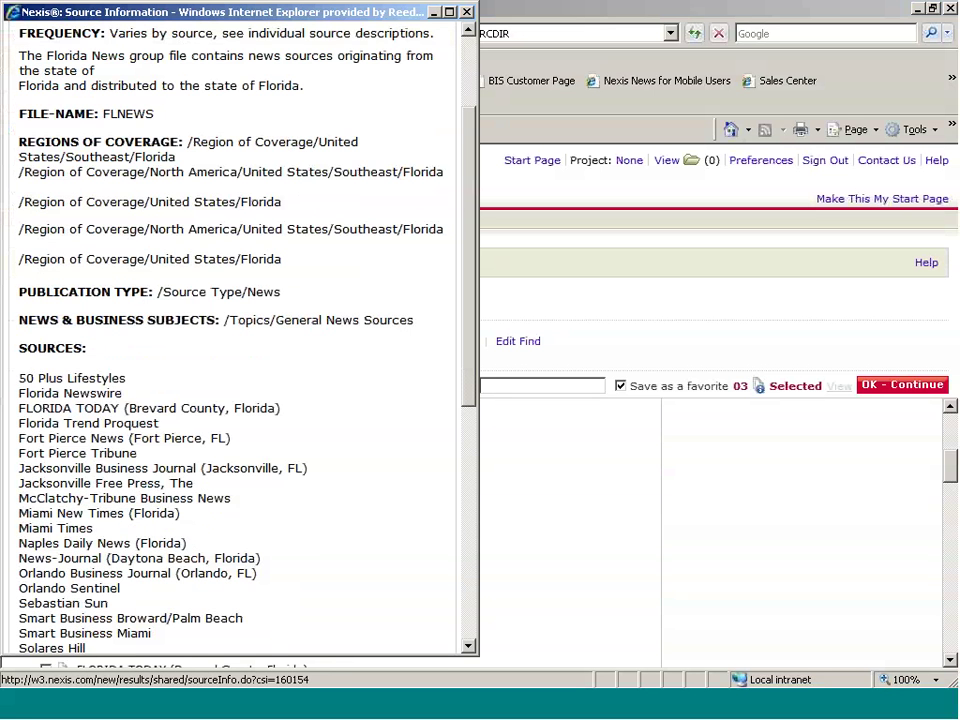
{"action": "scroll", "coordinate": [484, 266], "scroll_direction": "down", "scroll_amount": 6}
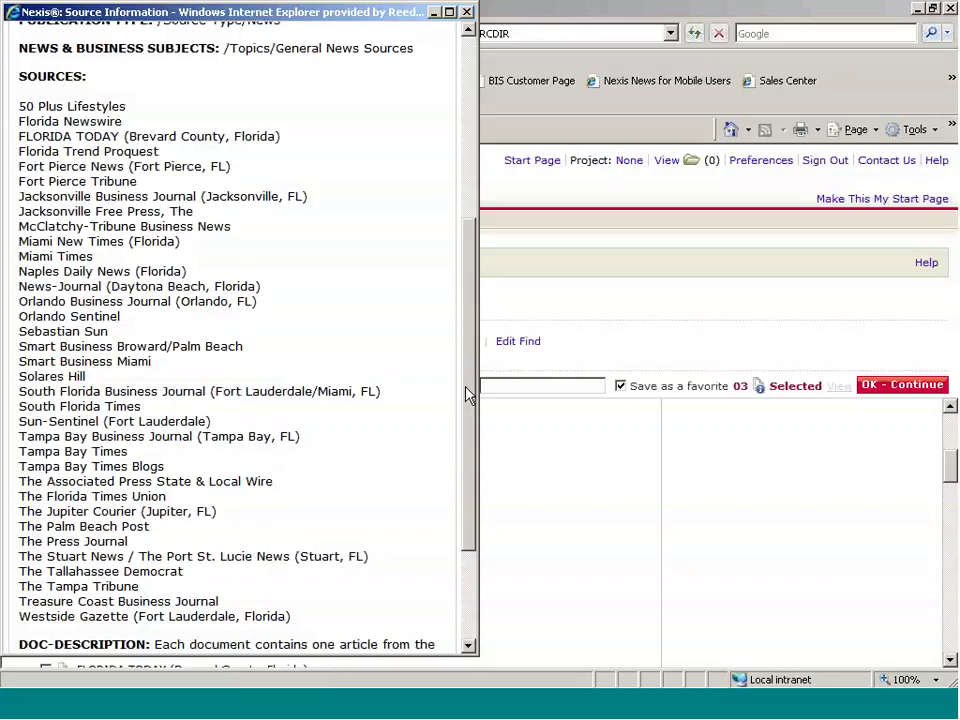
{"action": "scroll", "coordinate": [466, 393], "scroll_direction": "up", "scroll_amount": 3}
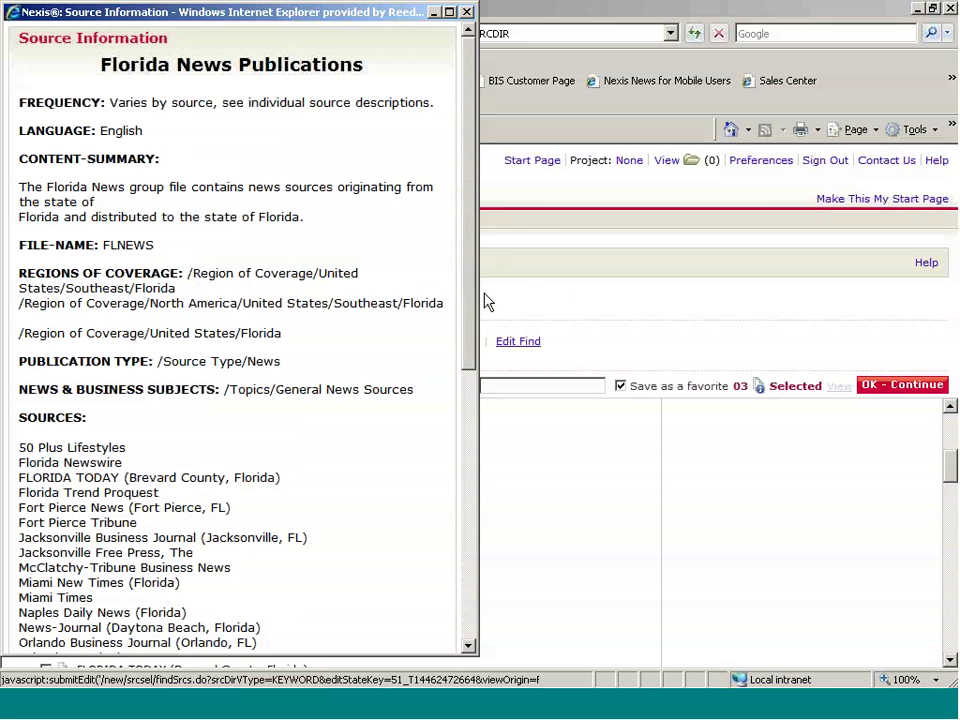
{"action": "scroll", "coordinate": [448, 538], "scroll_direction": "down", "scroll_amount": 10}
{"action": "key", "text": "alt+F4"}
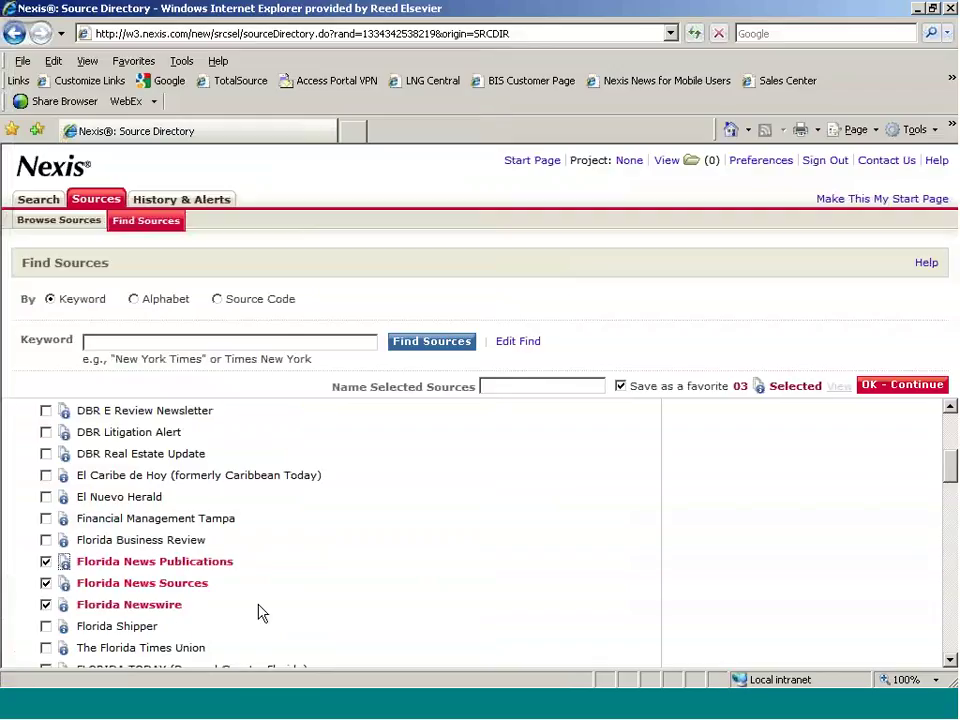
Step: Add Florida Shipper to the selection and save the set as the favorite "Florida News Sources", overwriting the existing source of that name
{"action": "left_click", "coordinate": [46, 627]}
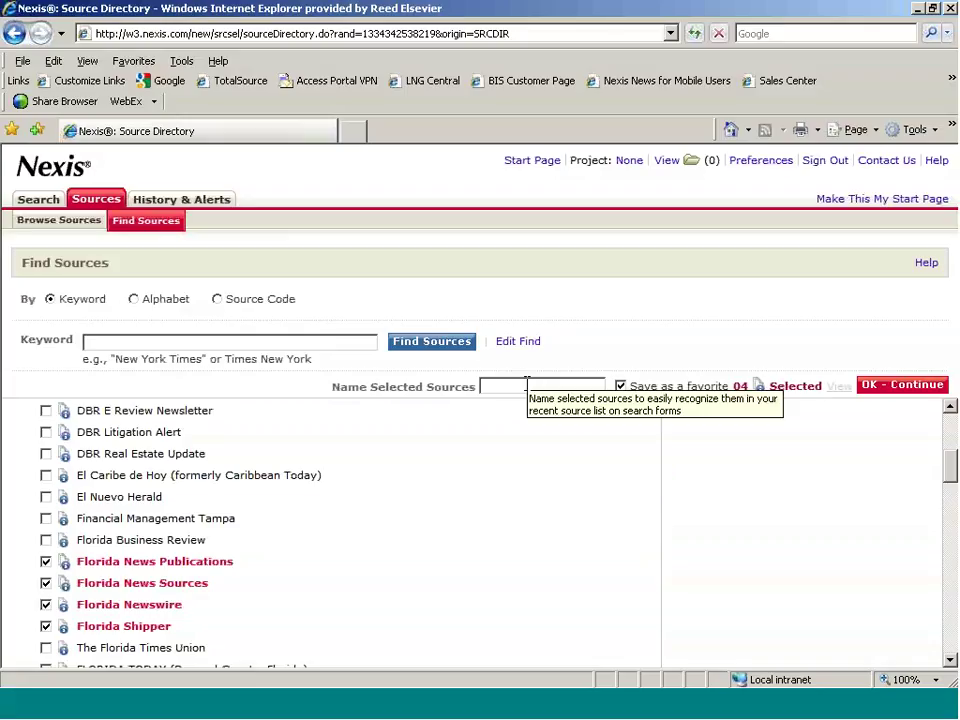
{"action": "left_click", "coordinate": [527, 386]}
{"action": "type", "text": "Florida News Sources"}
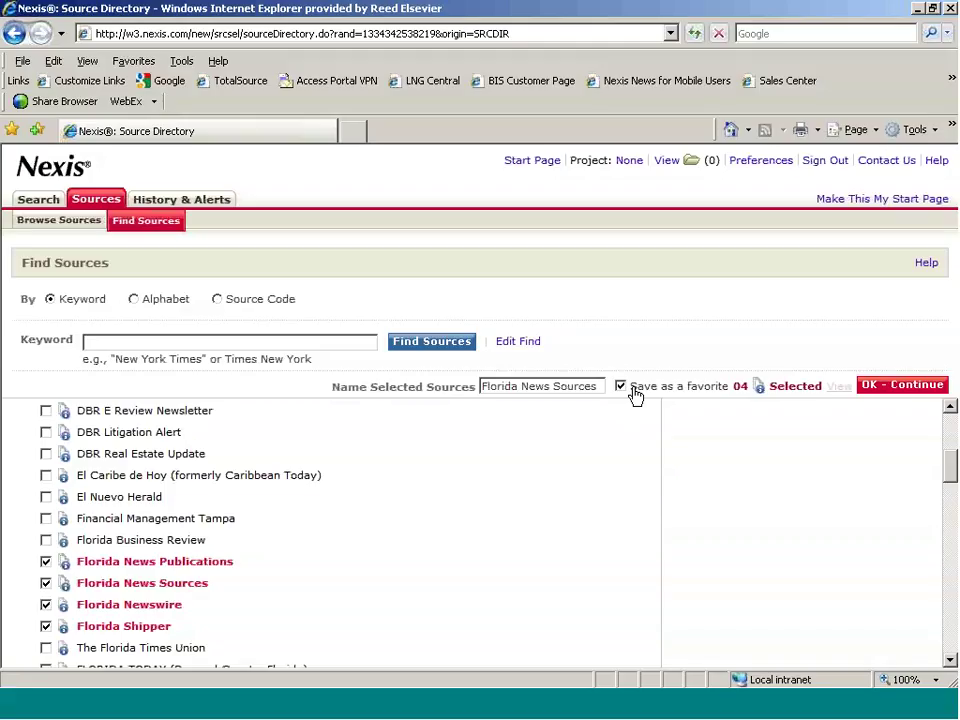
{"action": "left_click", "coordinate": [897, 387]}
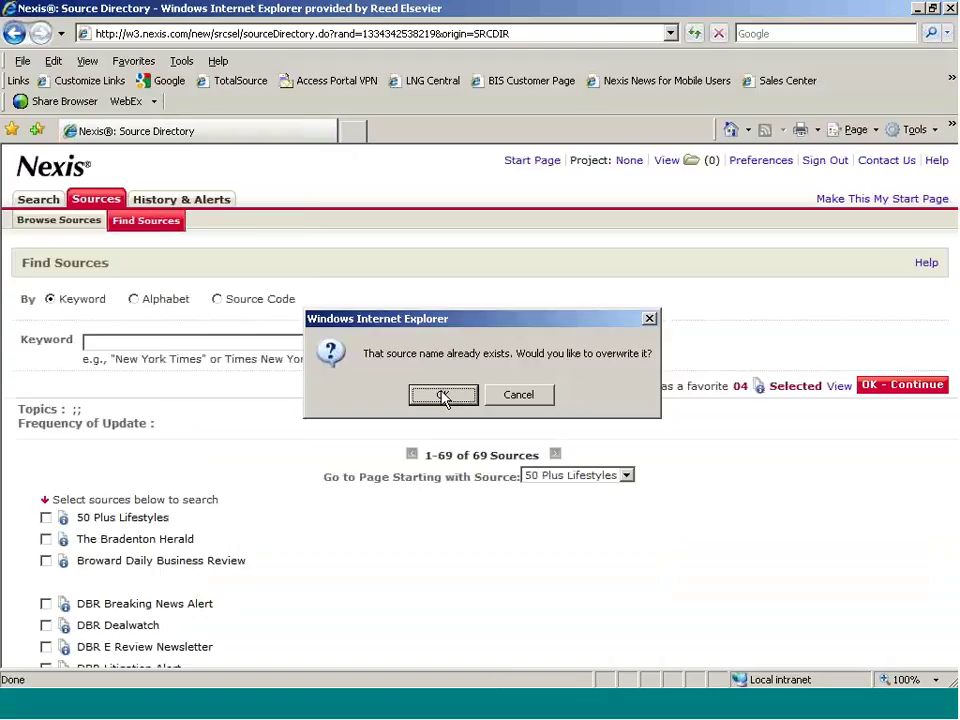
{"action": "left_click", "coordinate": [441, 395]}
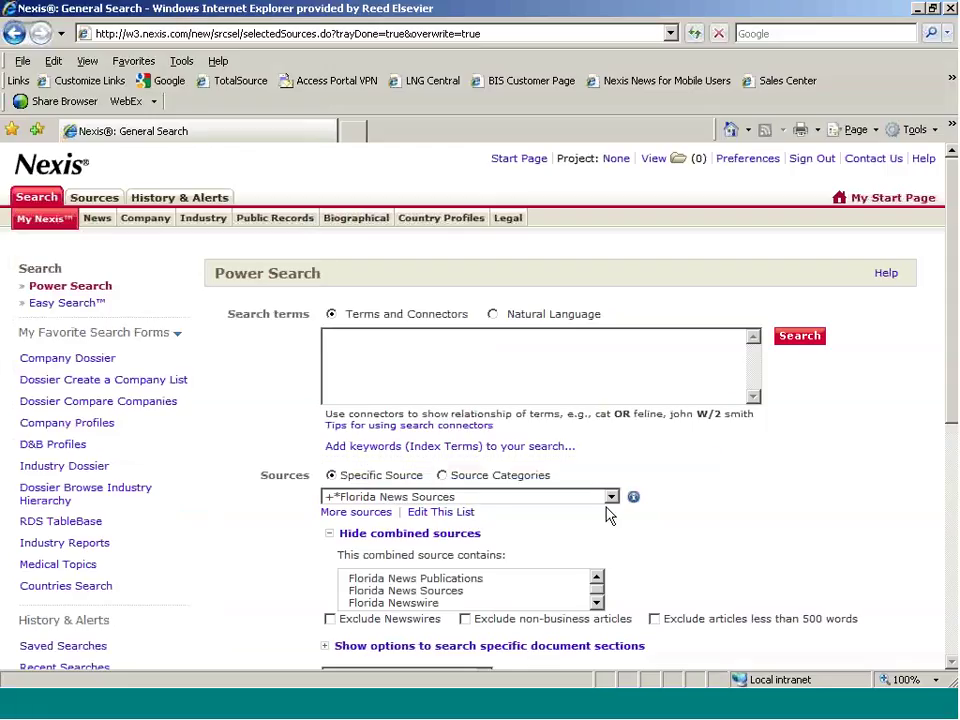
Step: Check which sources the combined Florida News Sources contains, view its source information and close it
{"action": "left_click", "coordinate": [597, 604]}
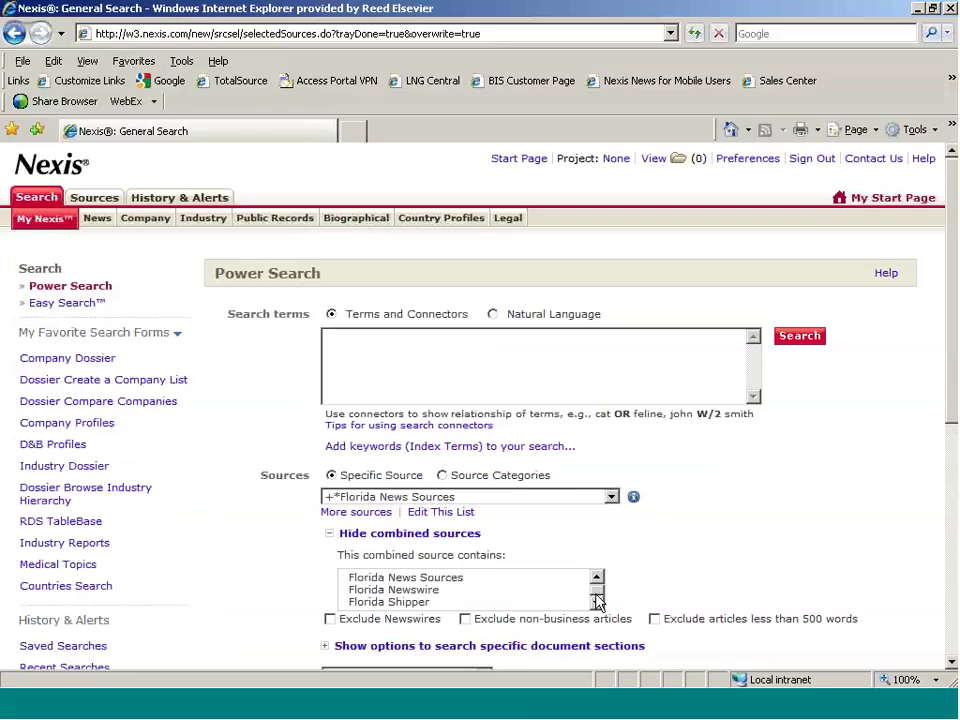
{"action": "left_click", "coordinate": [597, 580]}
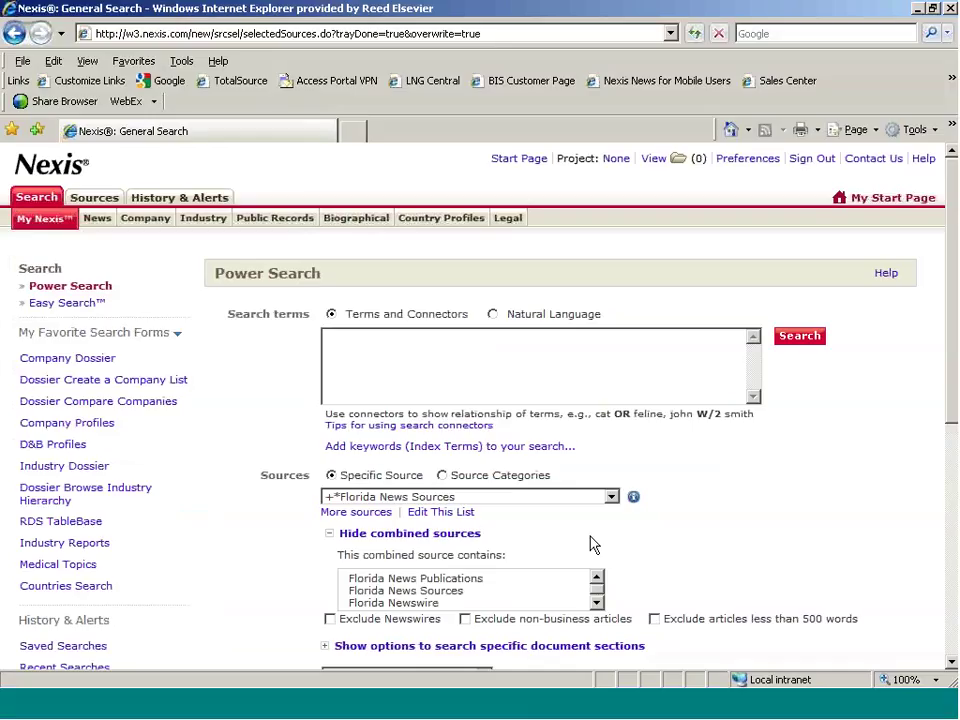
{"action": "left_click", "coordinate": [633, 499]}
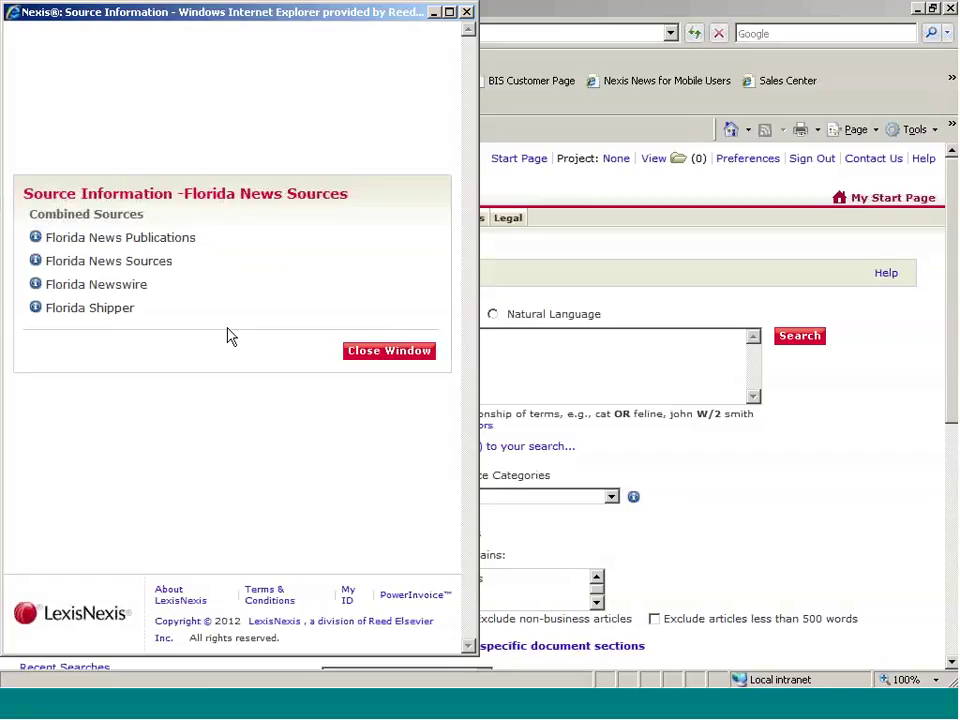
{"action": "left_click", "coordinate": [396, 350]}
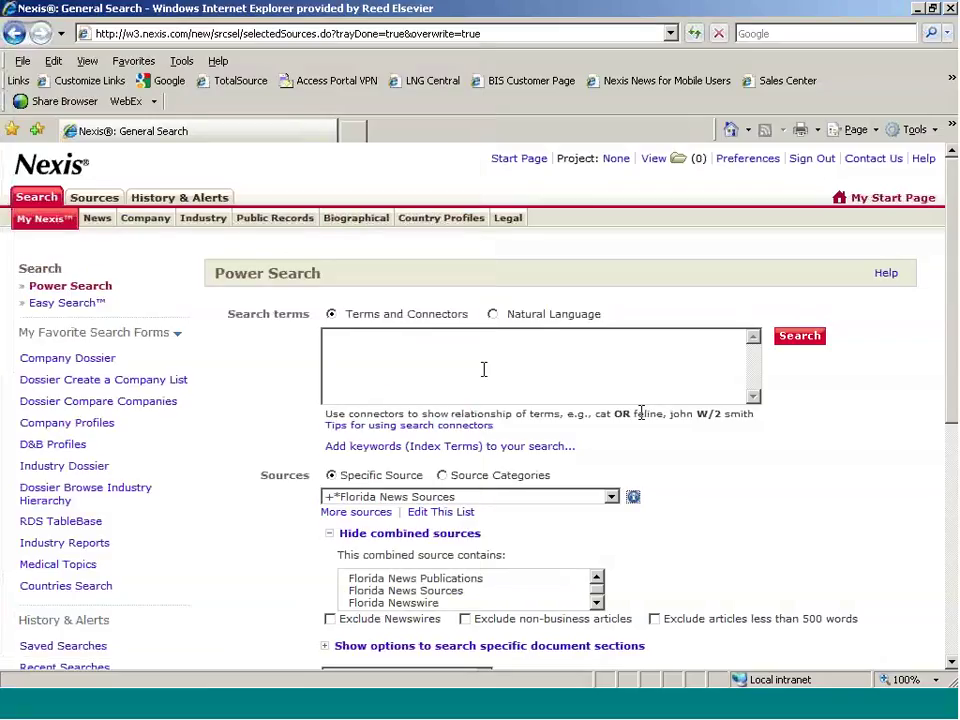